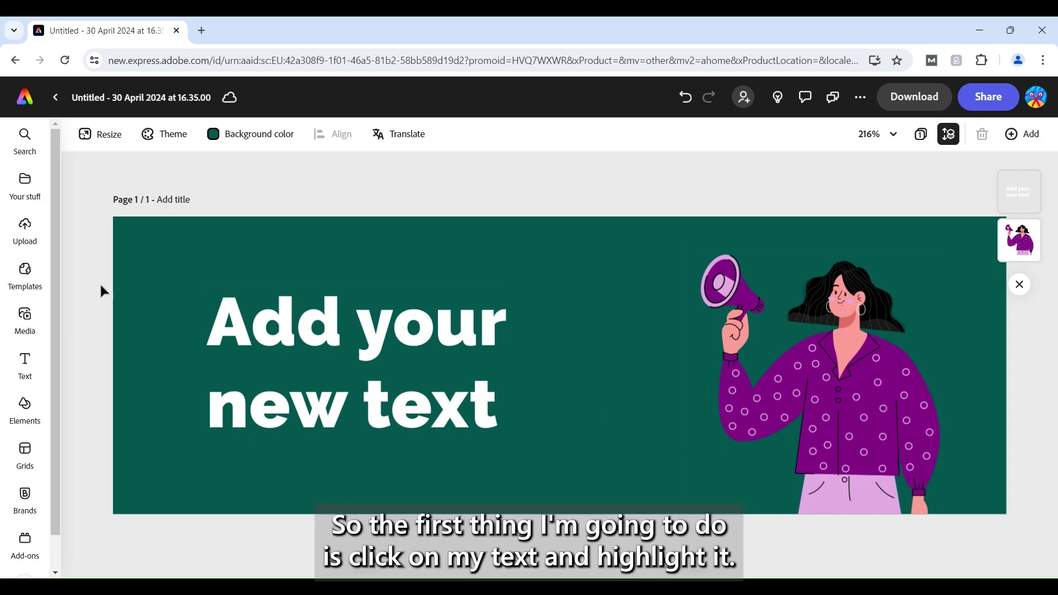
# Select the headline text and bring up its Animation settings with In, Looping and Out options.
pyautogui.doubleClick(367, 340)
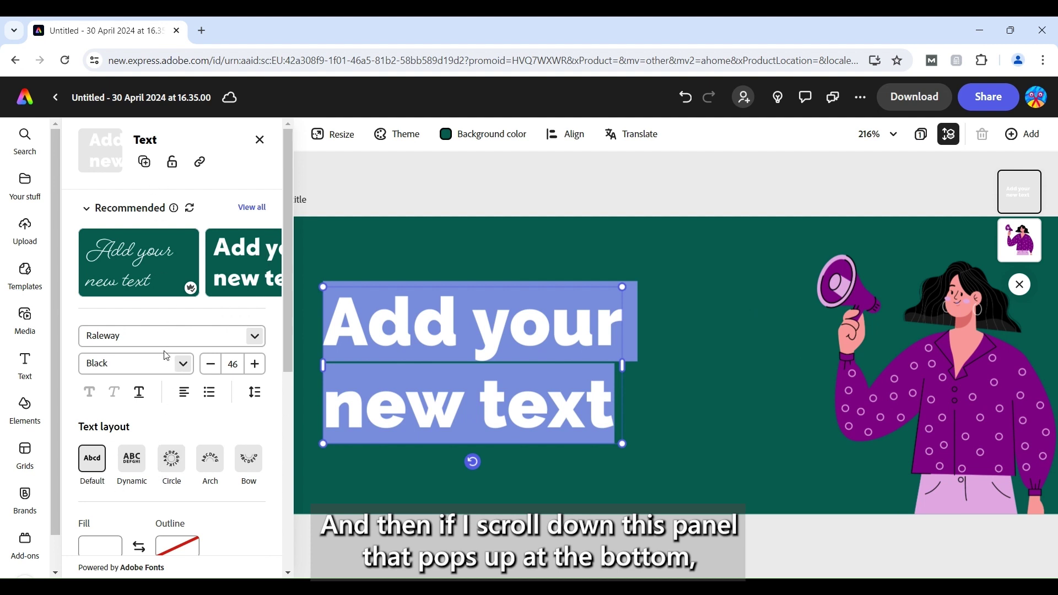
pyautogui.scroll(-3, 184, 445)
pyautogui.scroll(-5, 184, 446)
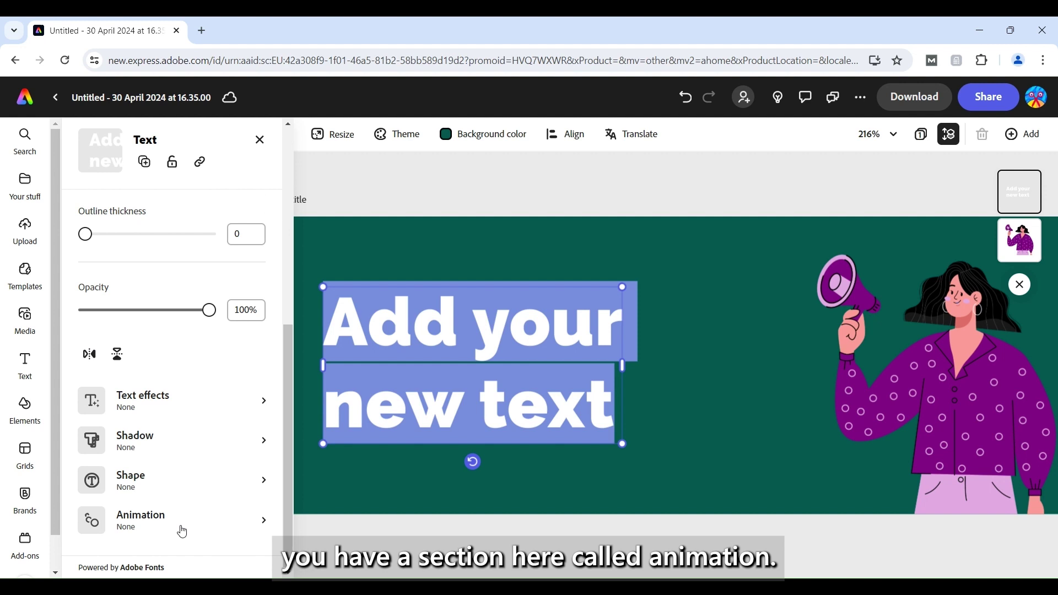
pyautogui.click(182, 532)
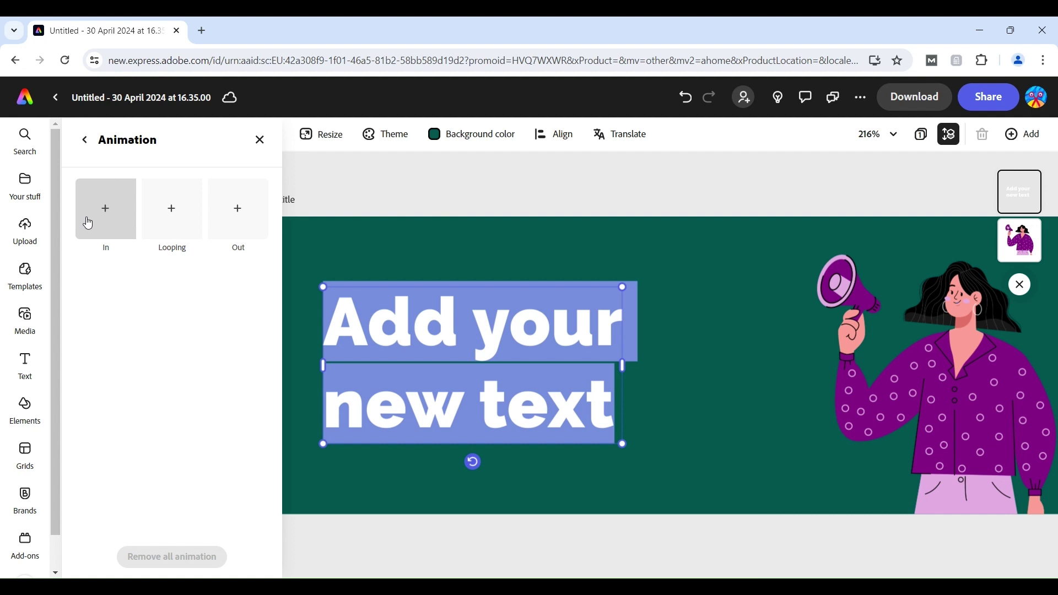
# Show the headline's In animations gallery, listing Bungee, Drift, Drop and more.
pyautogui.click(88, 222)
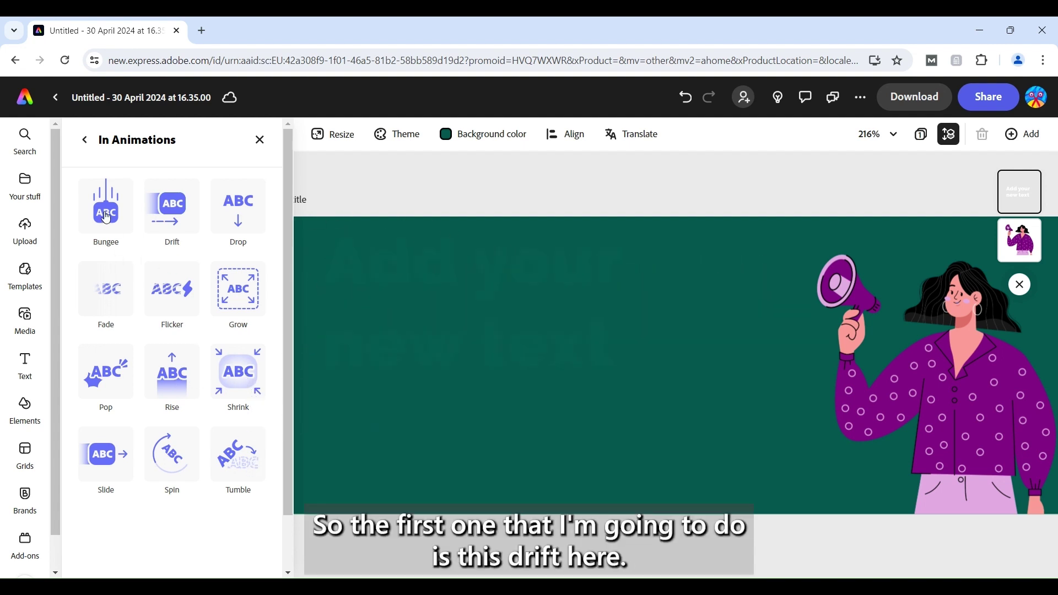
# Give the headline a 2.5s Energetic Drift in entrance that slides in from the left.
pyautogui.click(173, 226)
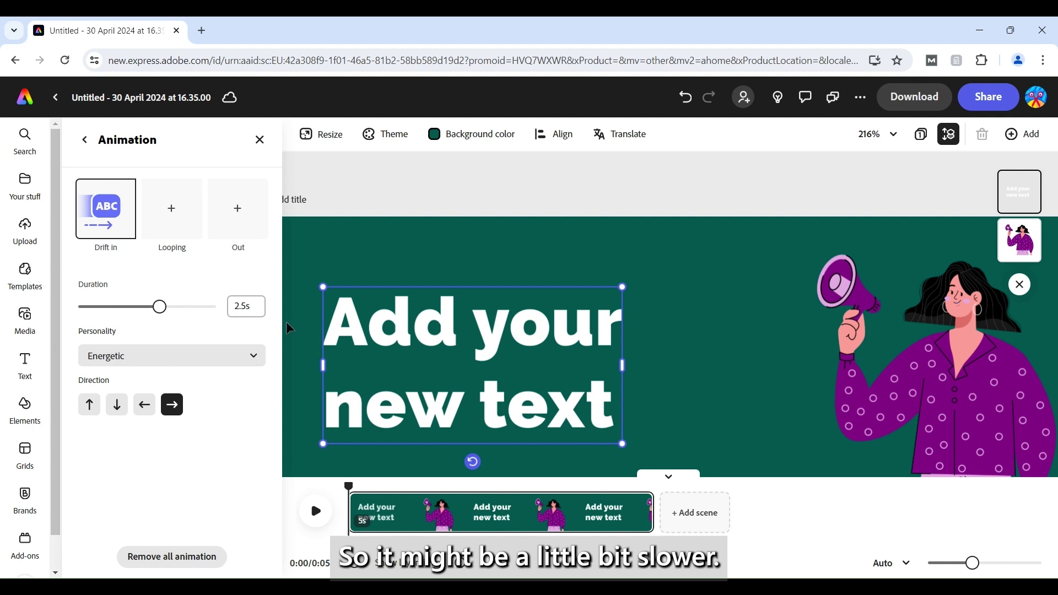
pyautogui.click(176, 363)
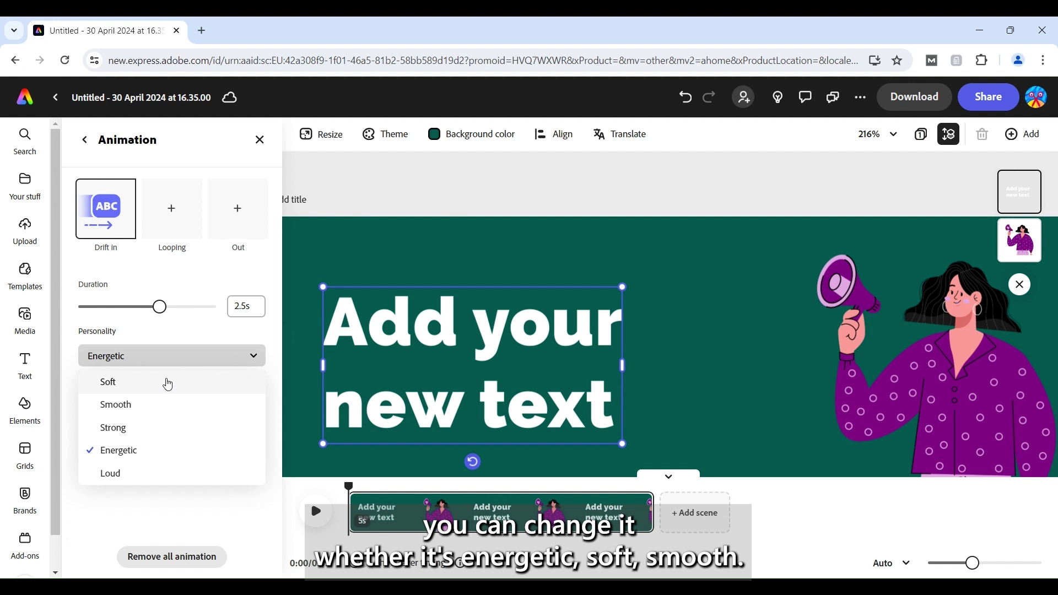
pyautogui.click(171, 509)
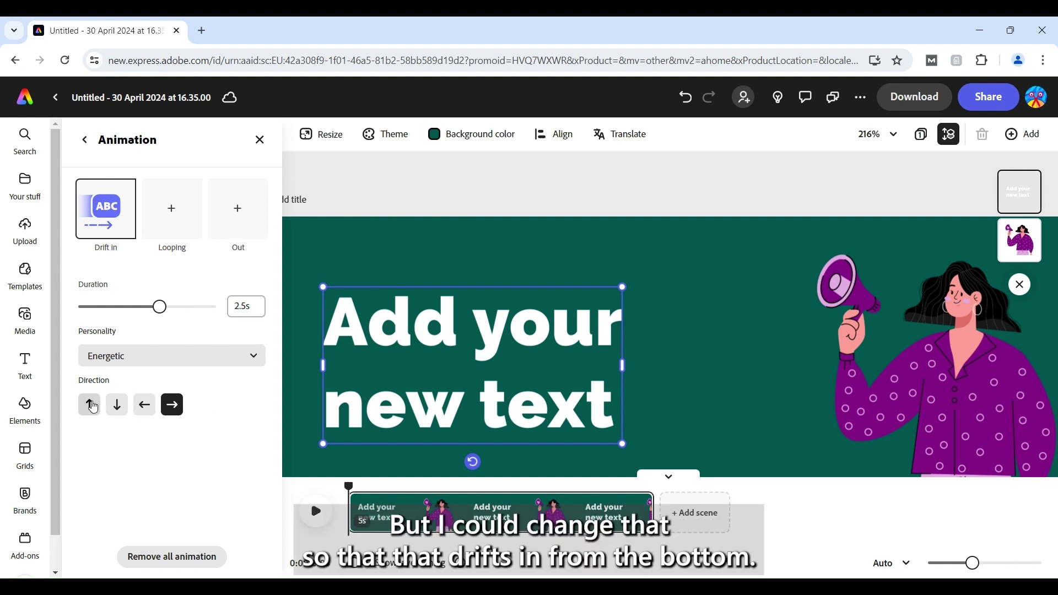
pyautogui.click(91, 405)
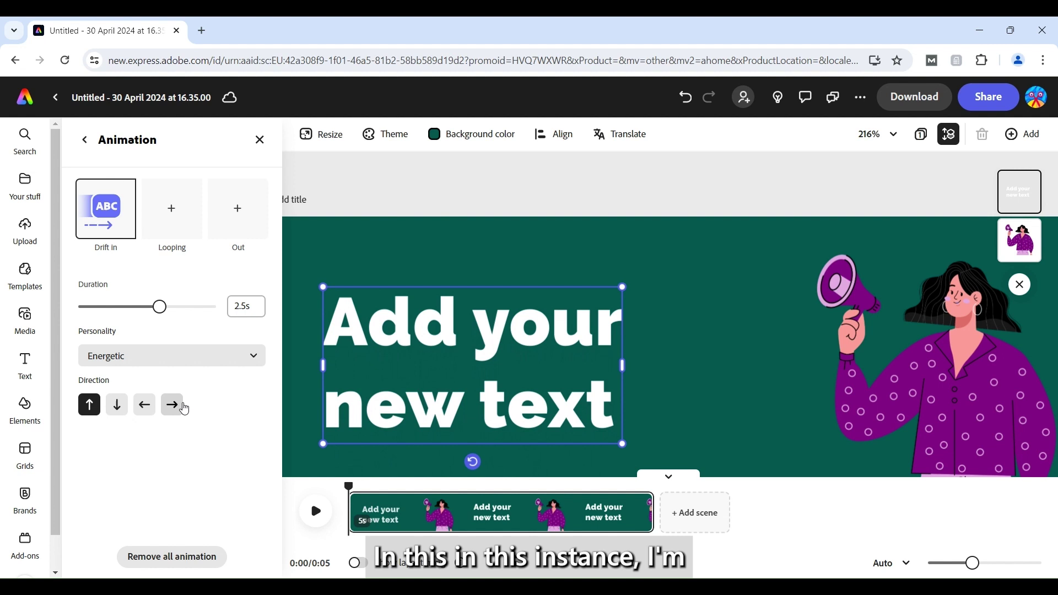
pyautogui.click(184, 407)
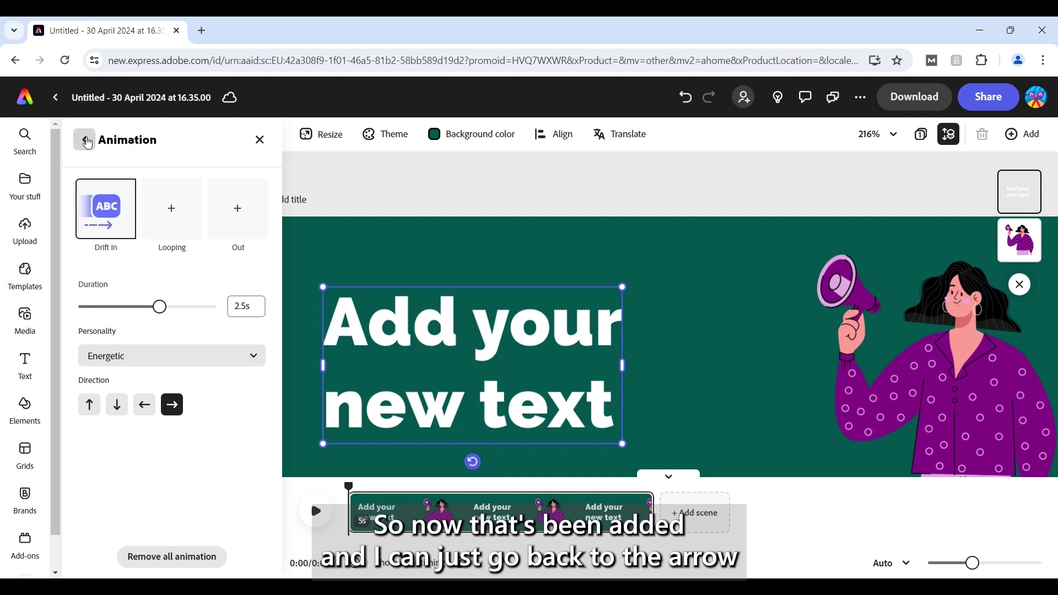
# Recheck the headline's Drift in animation, then return to its text properties.
pyautogui.click(84, 139)
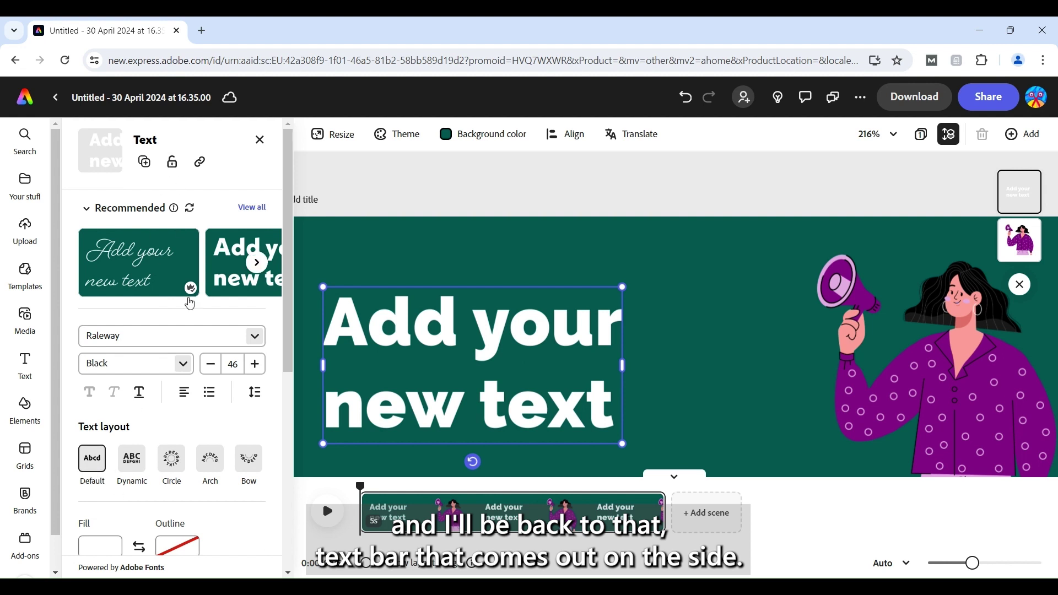
pyautogui.scroll(-5, 180, 387)
pyautogui.scroll(-3, 180, 388)
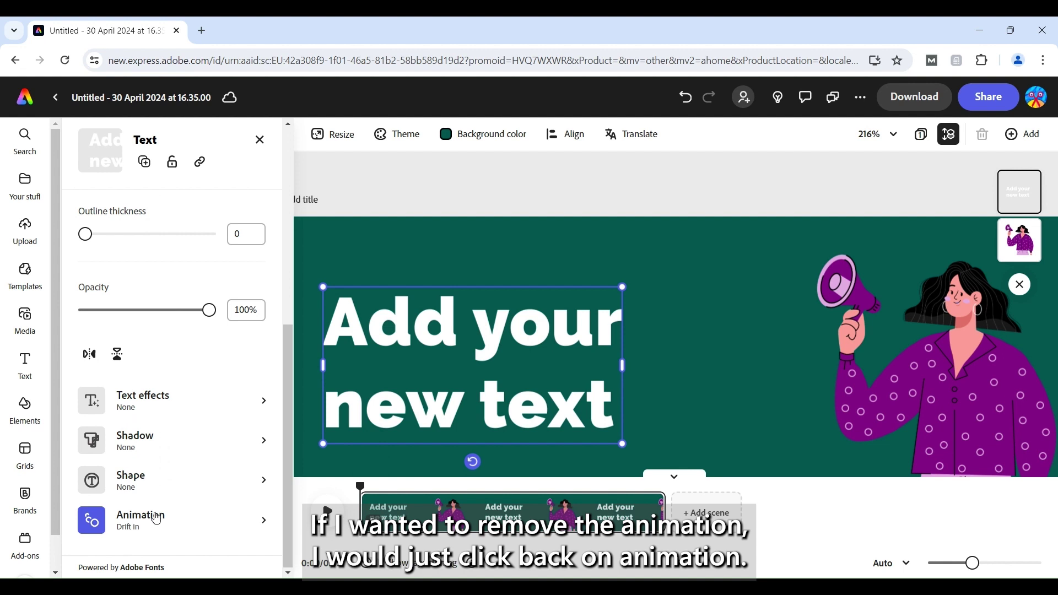
pyautogui.click(153, 528)
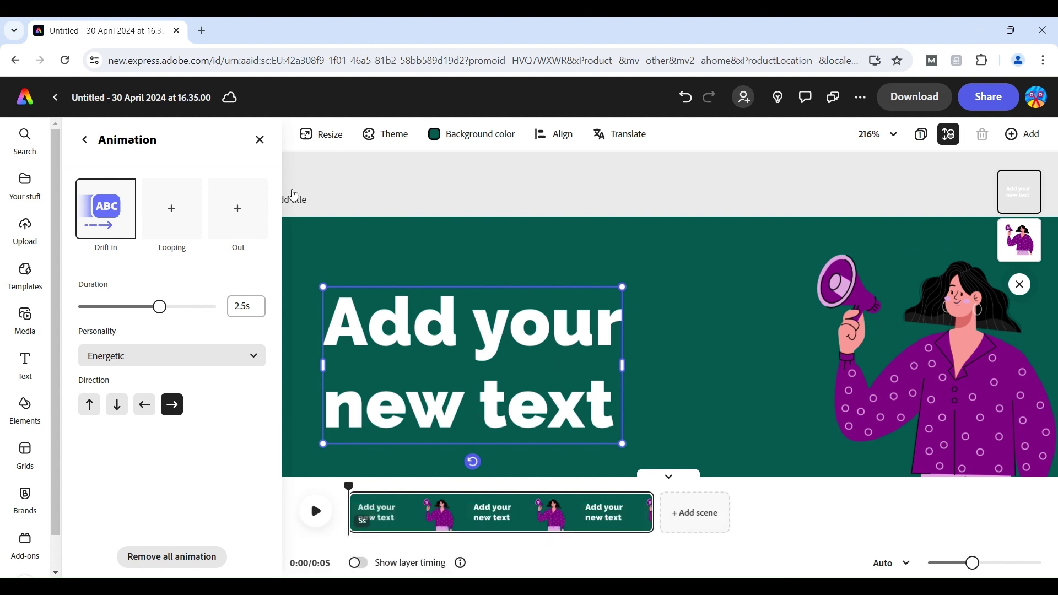
pyautogui.click(265, 146)
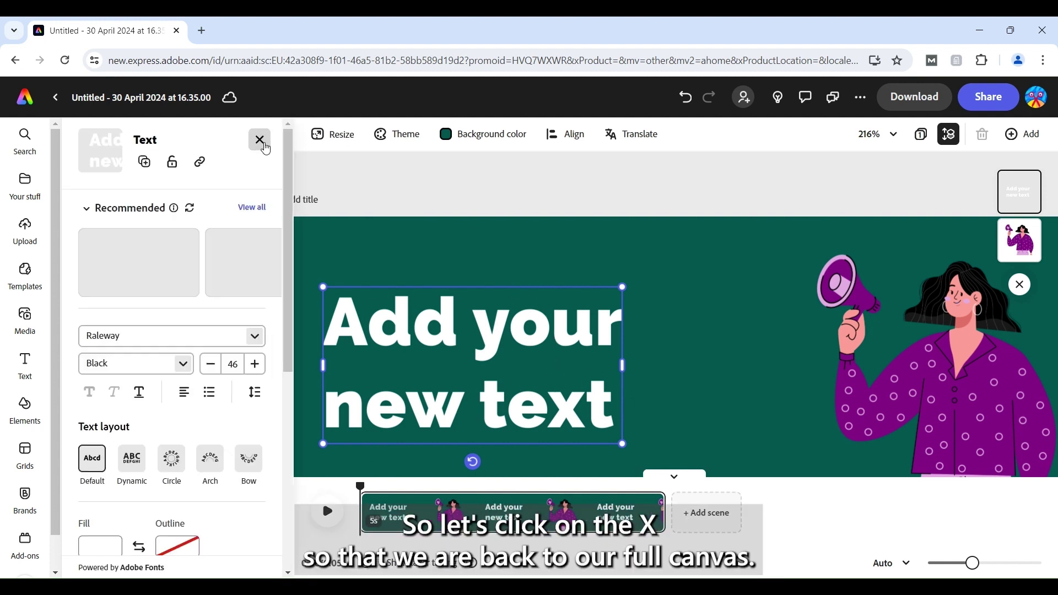
# Close the text panel and preview the 5-second banner with the headline drifting in.
pyautogui.click(255, 141)
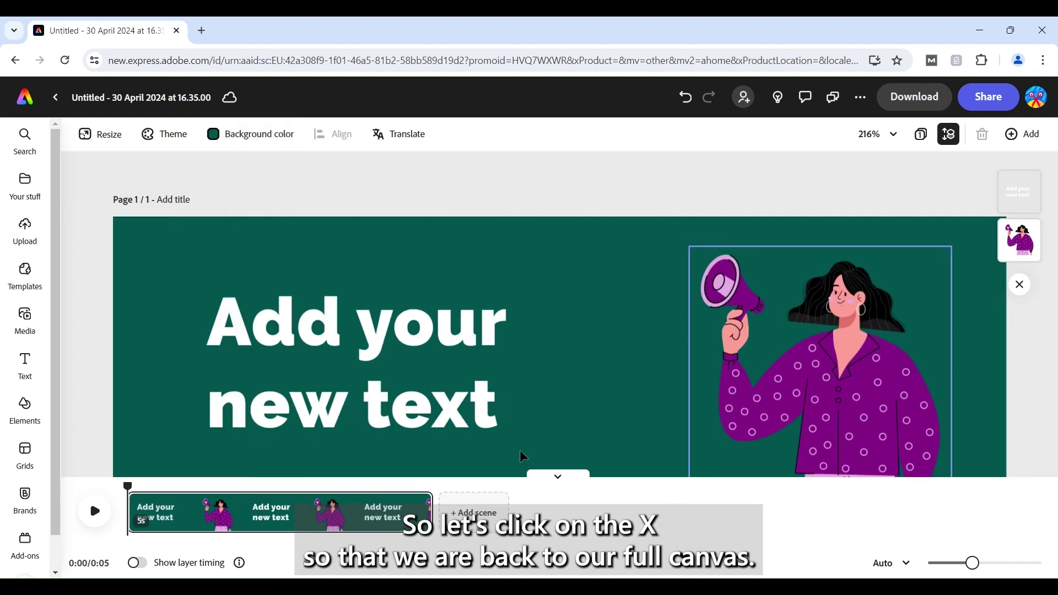
pyautogui.scroll(-1, 695, 379)
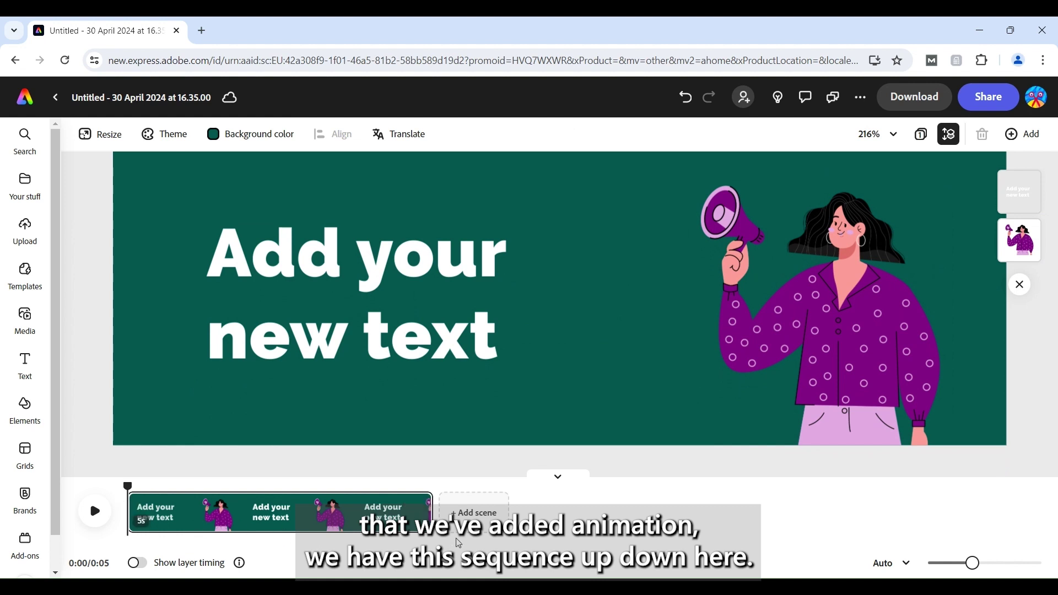
pyautogui.click(97, 521)
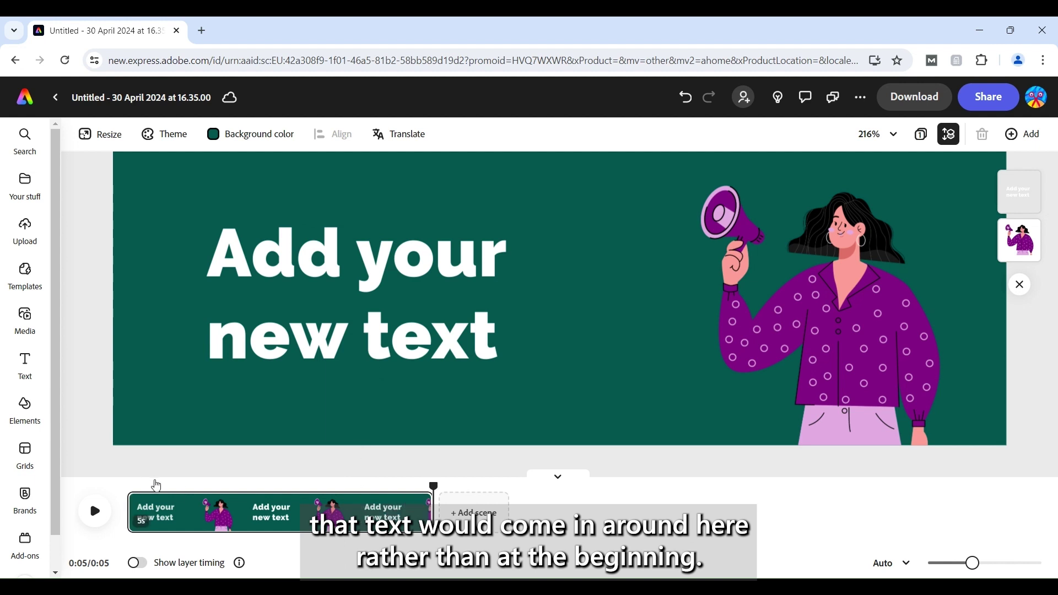
pyautogui.moveTo(144, 519)
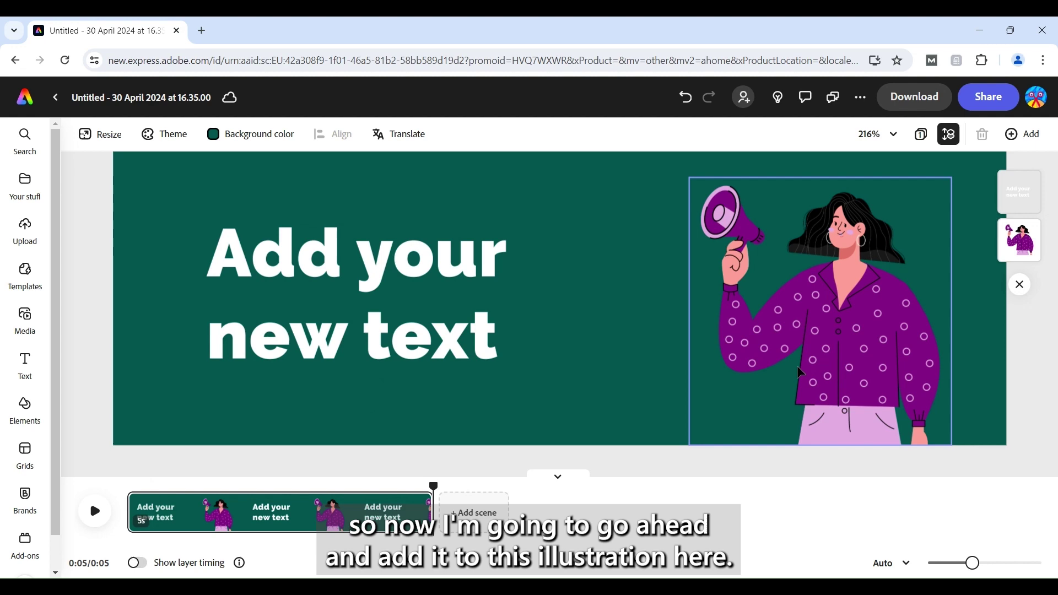
# Select the megaphone illustration and show its Looping animations such as Bob, Breathe and Pulse.
pyautogui.click(804, 335)
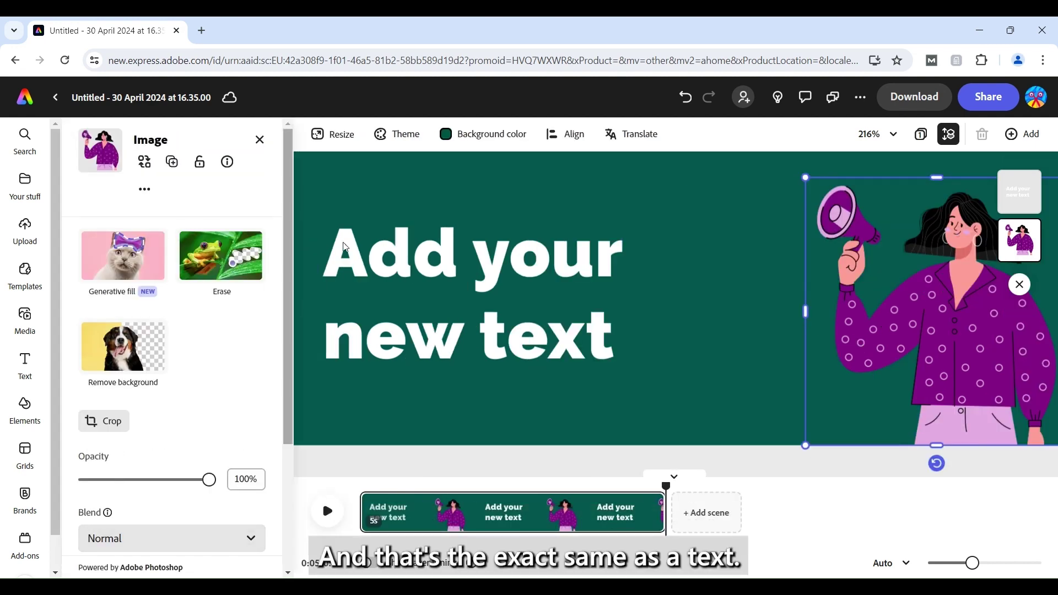
pyautogui.scroll(-3, 113, 440)
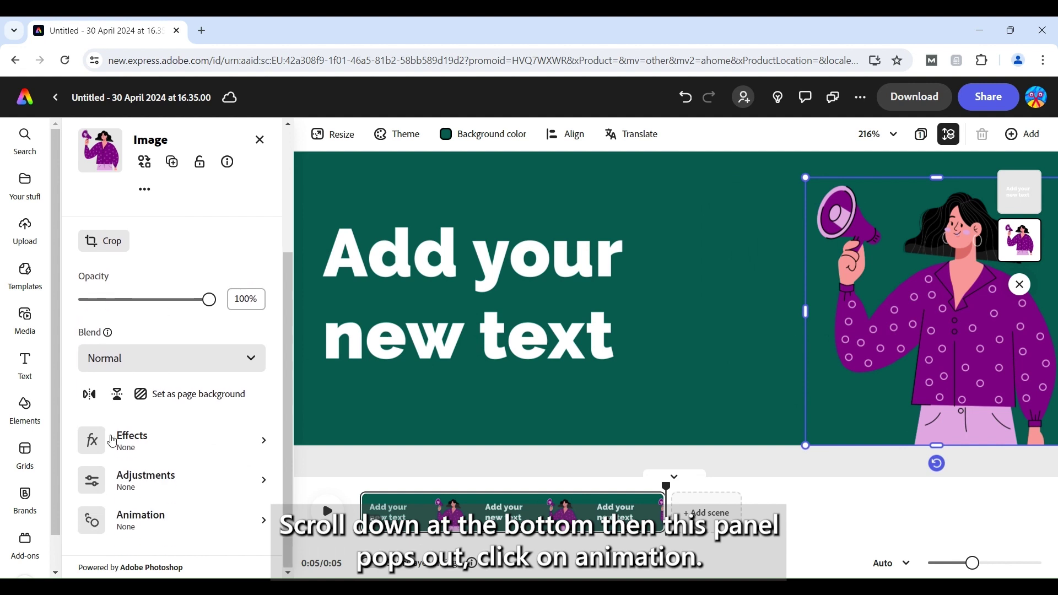
pyautogui.click(140, 528)
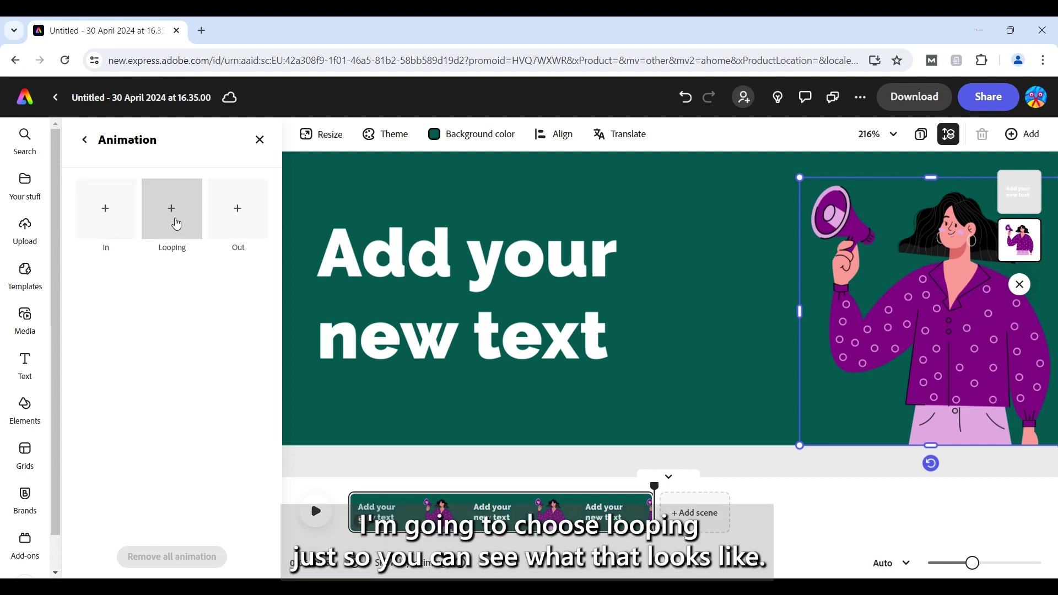
pyautogui.click(176, 224)
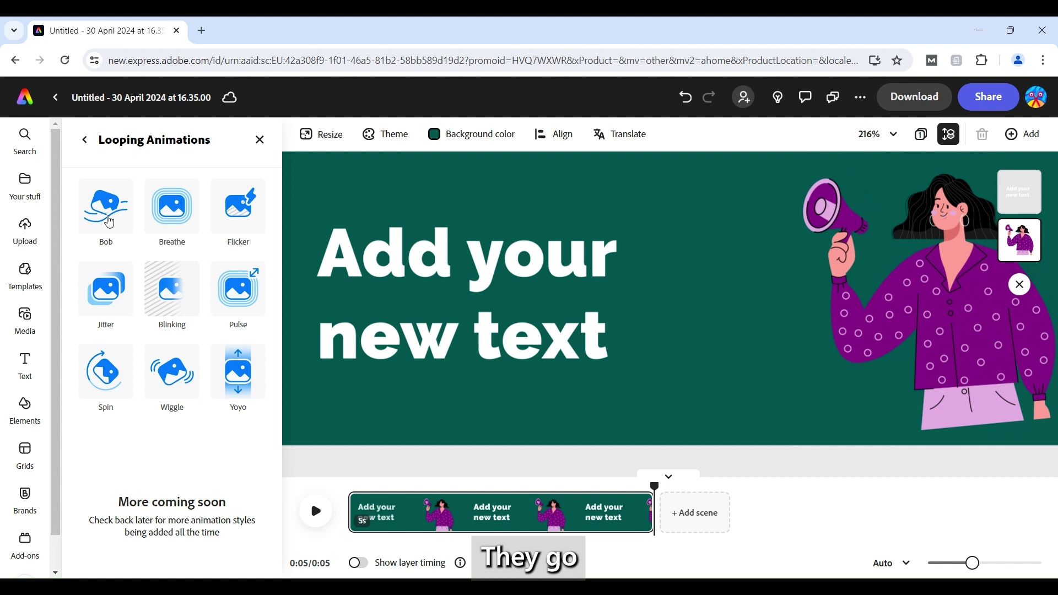
# Give the megaphone a Pulse loop with speed 1, Soft personality and intensity 6.
pyautogui.click(236, 300)
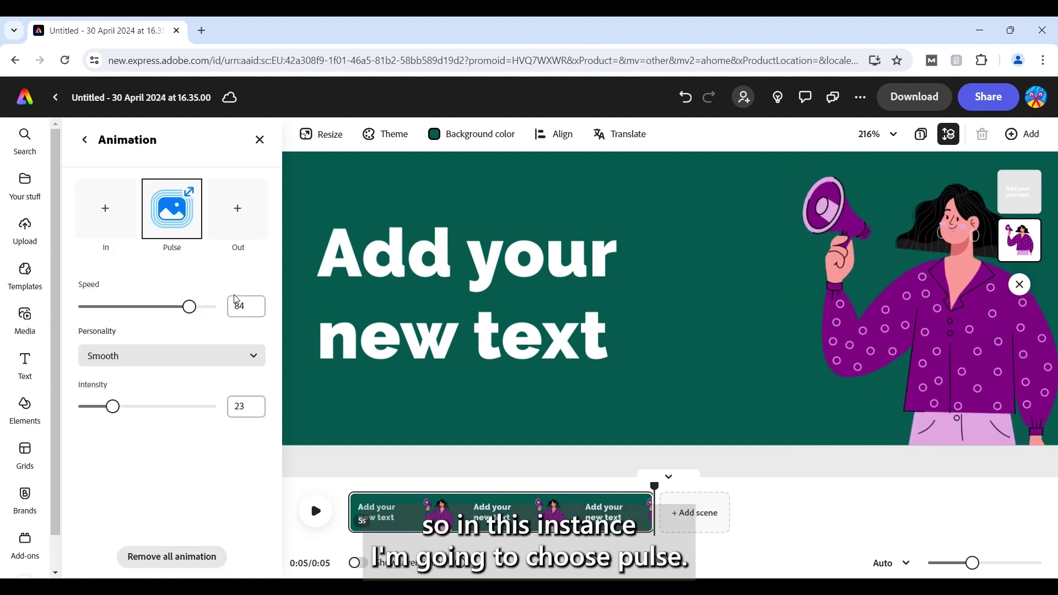
pyautogui.moveTo(194, 306); pyautogui.dragTo(81, 317)
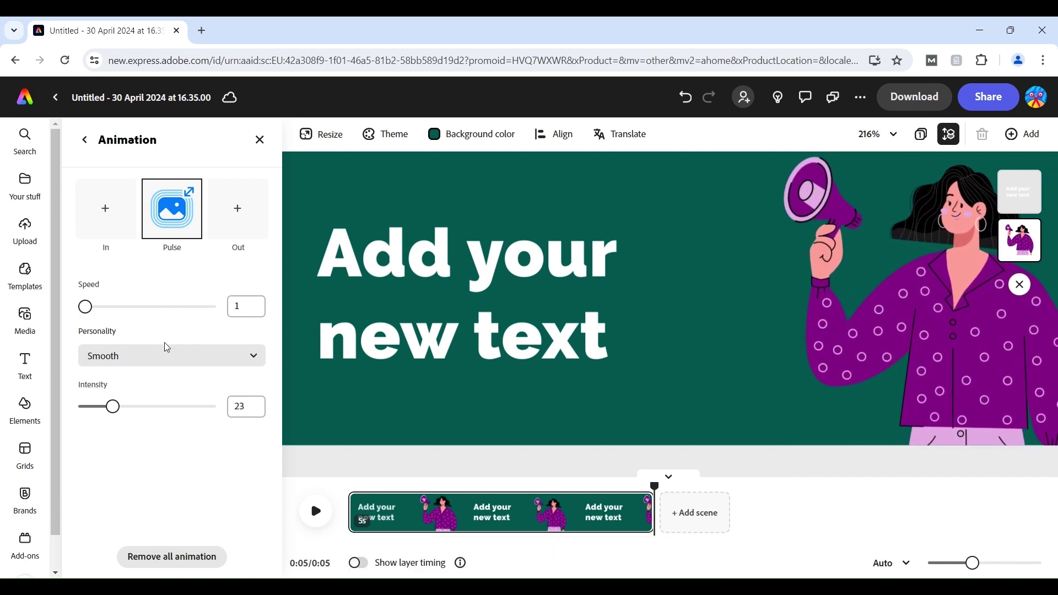
pyautogui.click(167, 358)
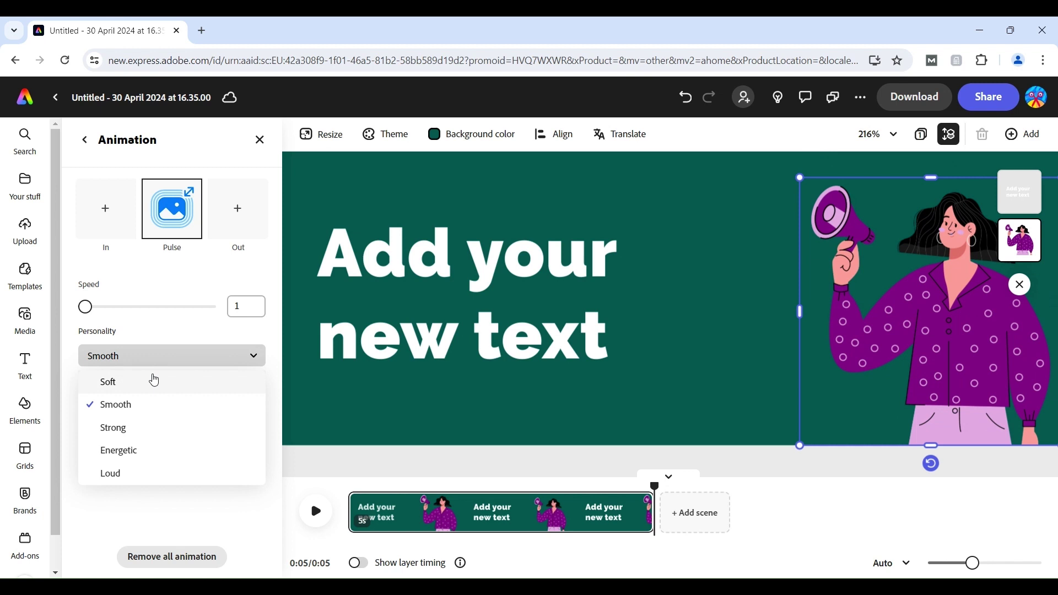
pyautogui.click(139, 381)
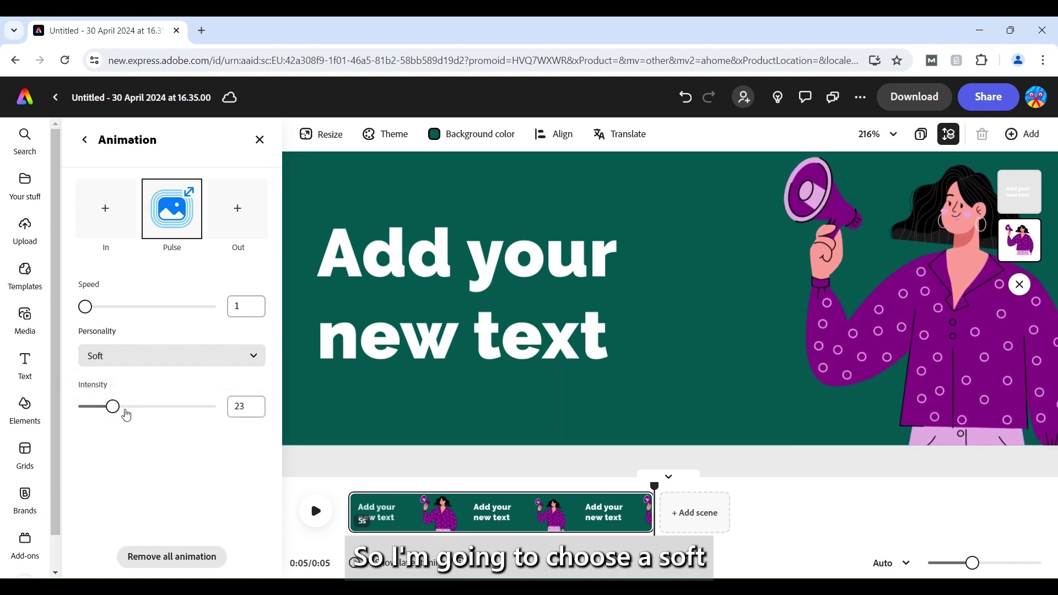
pyautogui.moveTo(112, 410); pyautogui.dragTo(88, 417)
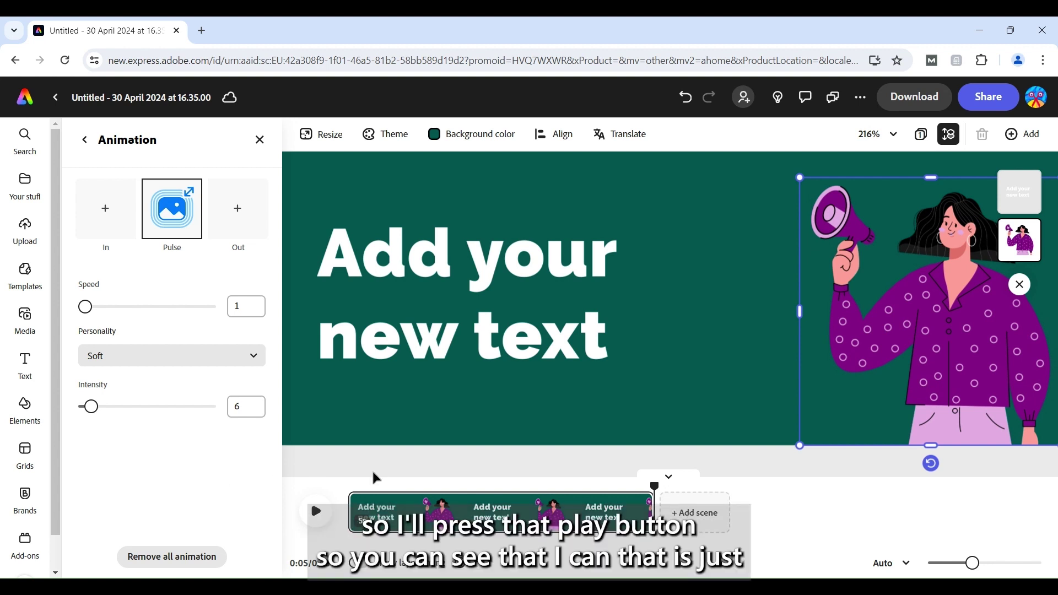
# Preview the animation, close the Image properties panel, and replay the full banner preview.
pyautogui.click(314, 523)
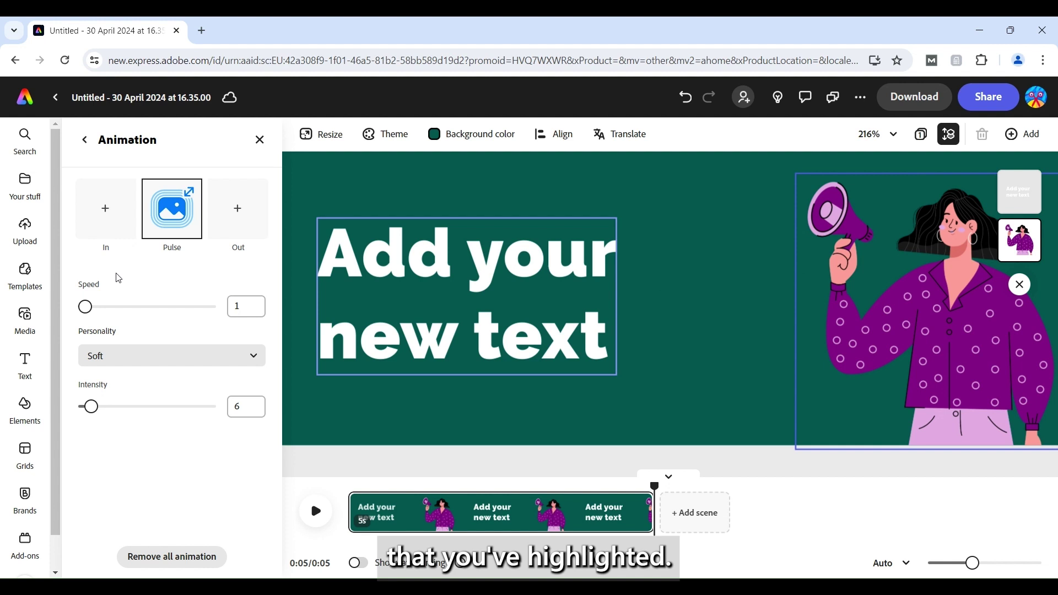
pyautogui.click(85, 142)
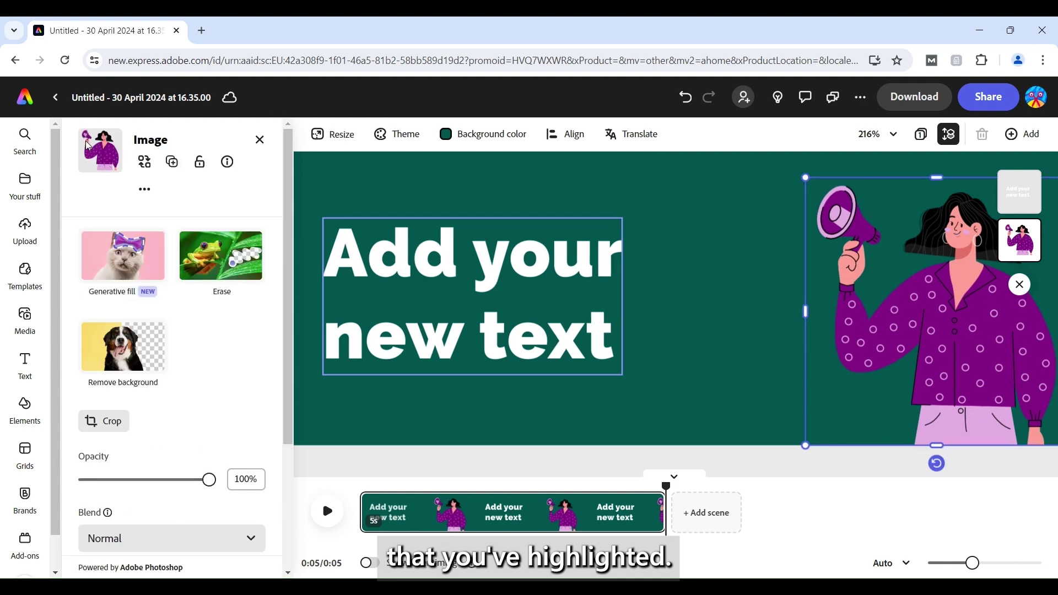
pyautogui.click(259, 139)
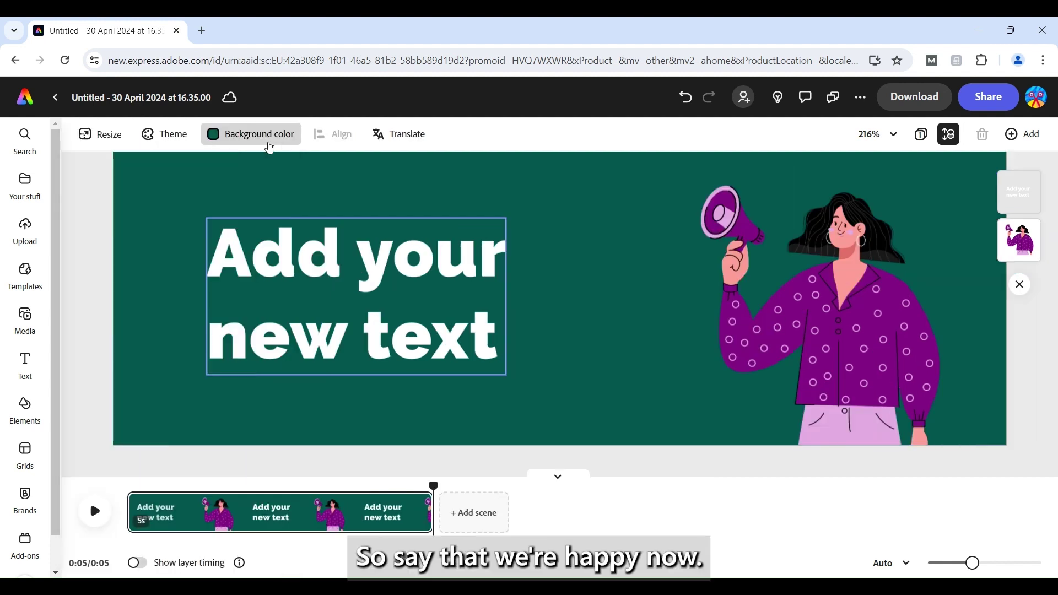
pyautogui.click(94, 515)
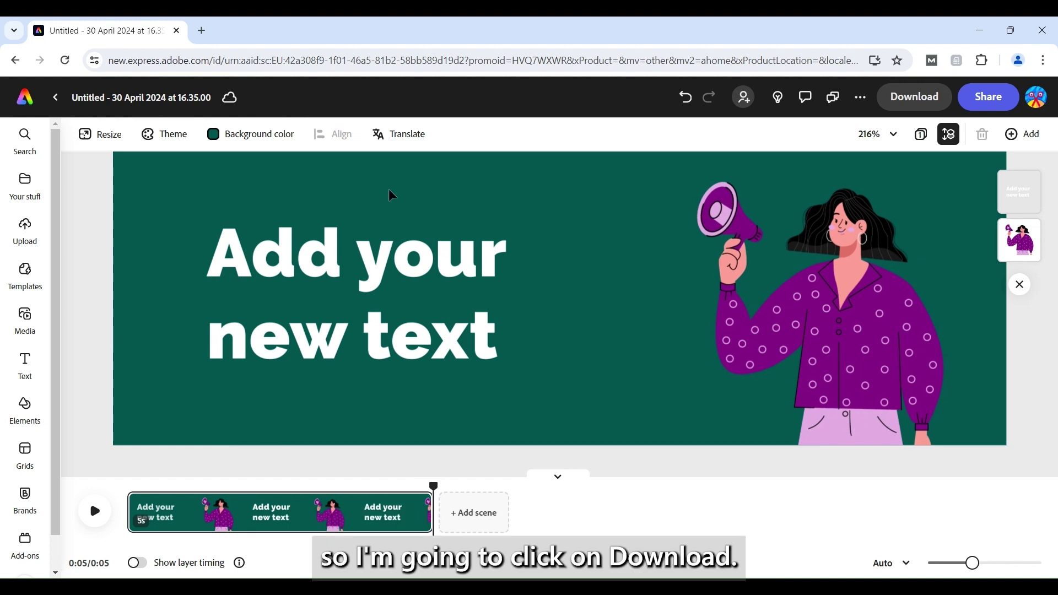
# Set the download file format to MP4 at original-size resolution.
pyautogui.click(910, 103)
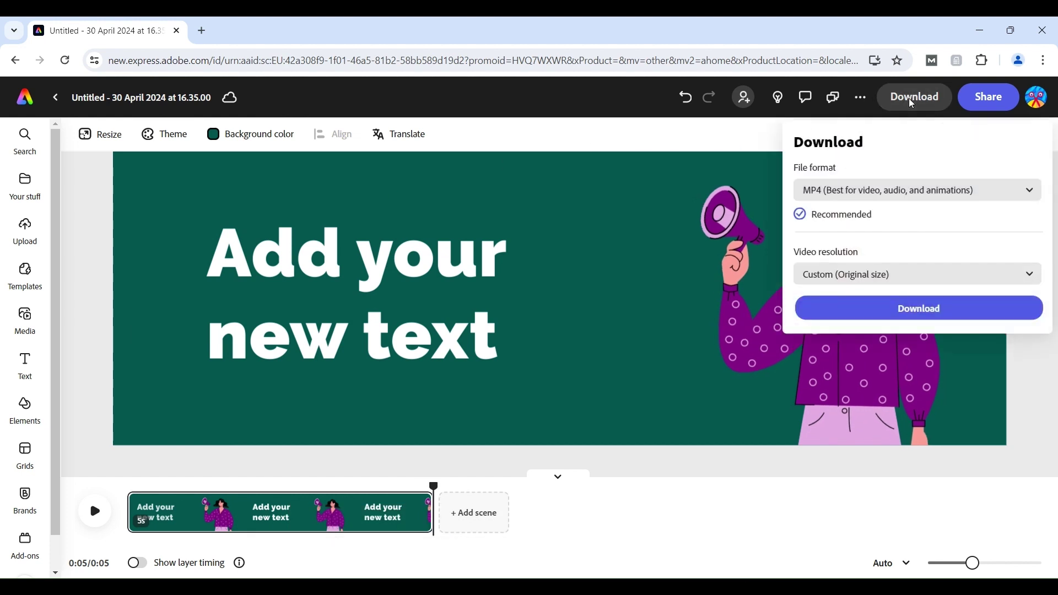
pyautogui.click(863, 196)
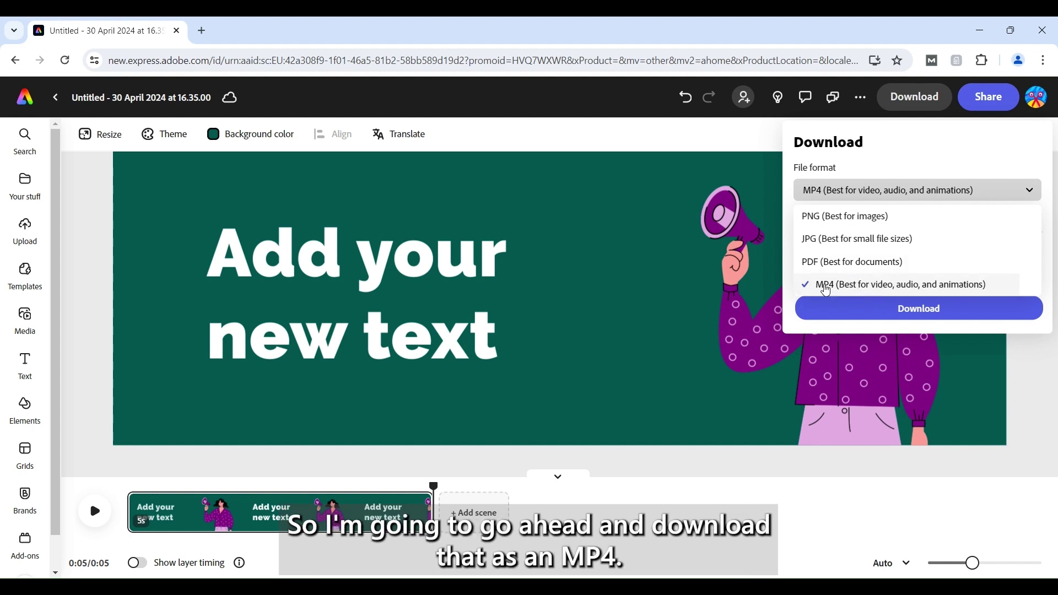
pyautogui.click(882, 312)
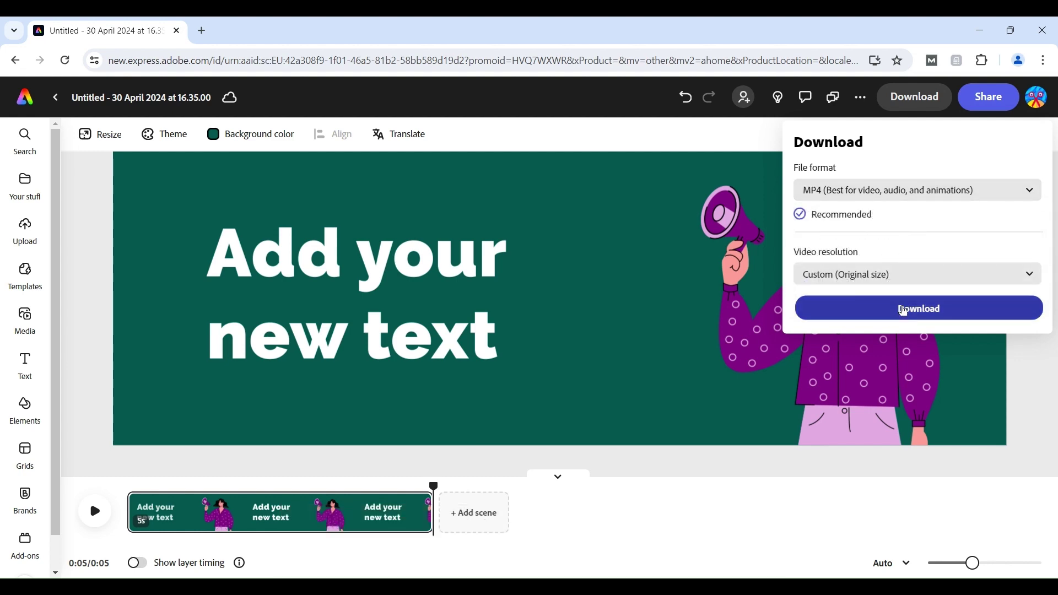
# Export the animated banner as an MP4 video.
pyautogui.click(904, 310)
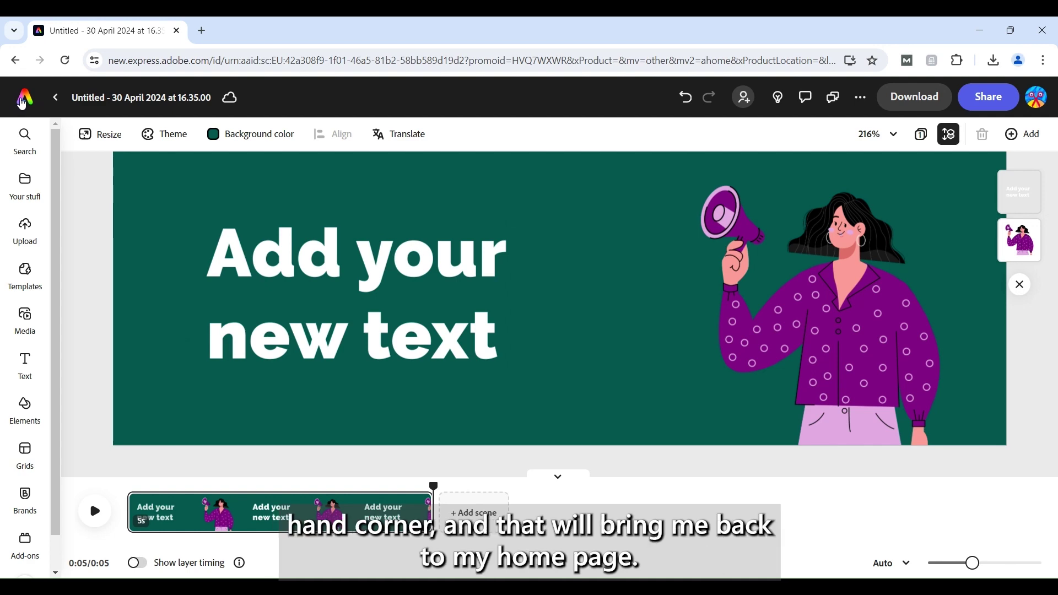
# Return to the Adobe Express home page and launch the Convert to GIF quick action.
pyautogui.click(23, 100)
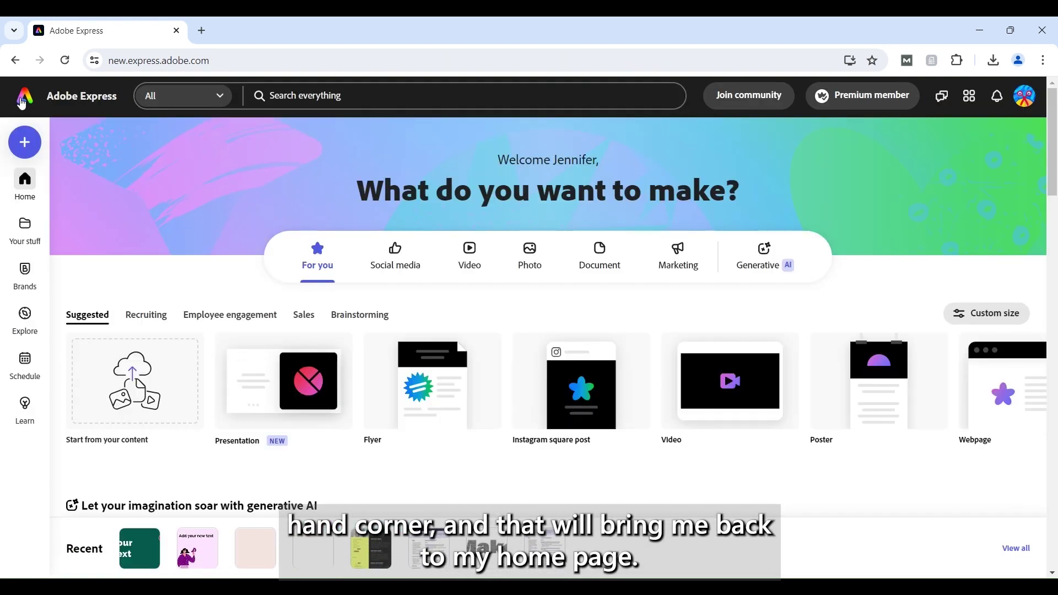
pyautogui.scroll(-8, 369, 390)
pyautogui.scroll(-2, 370, 389)
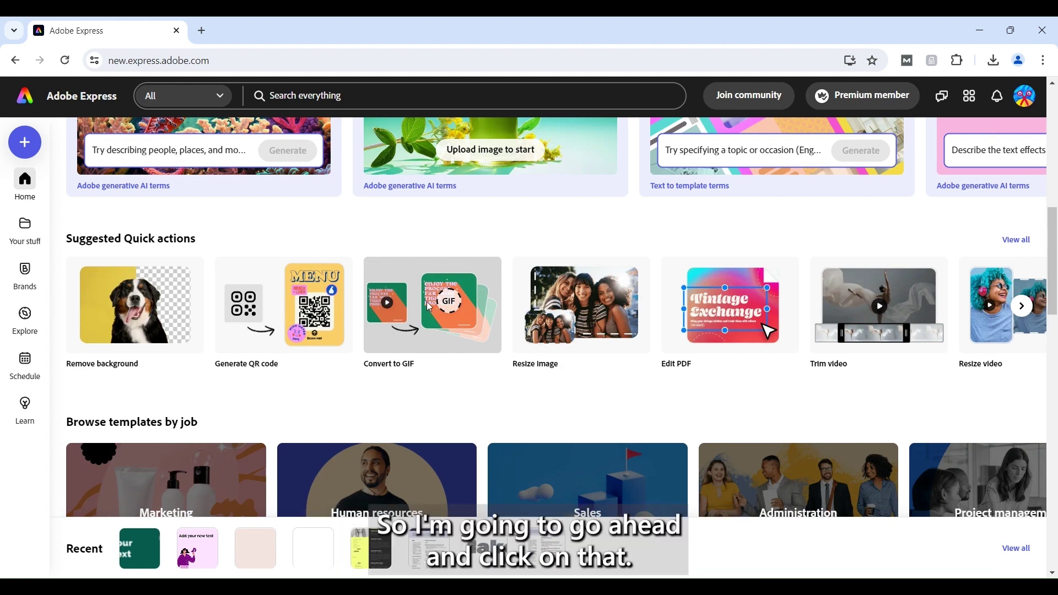
pyautogui.click(437, 333)
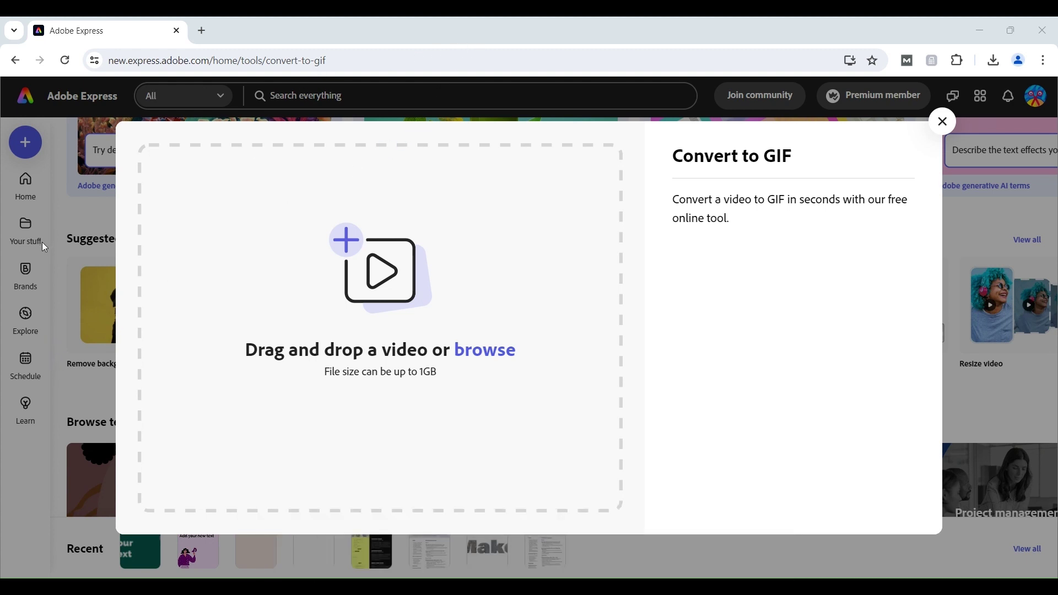
# Load the banner MP4 into the converter and download it as a Large (high quality) GIF.
pyautogui.moveTo(42, 243); pyautogui.dragTo(604, 311)
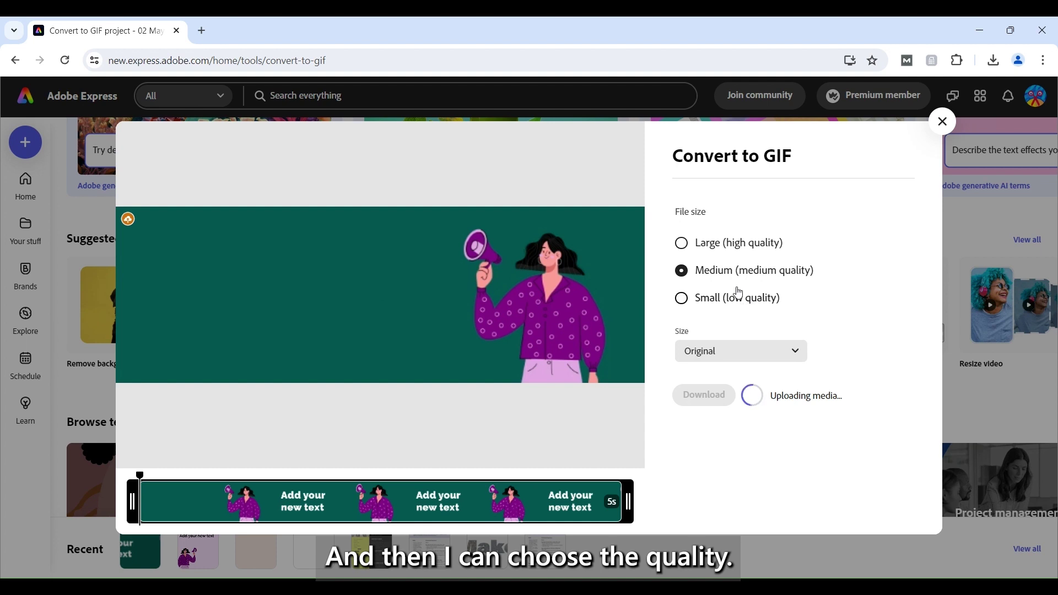
pyautogui.click(736, 251)
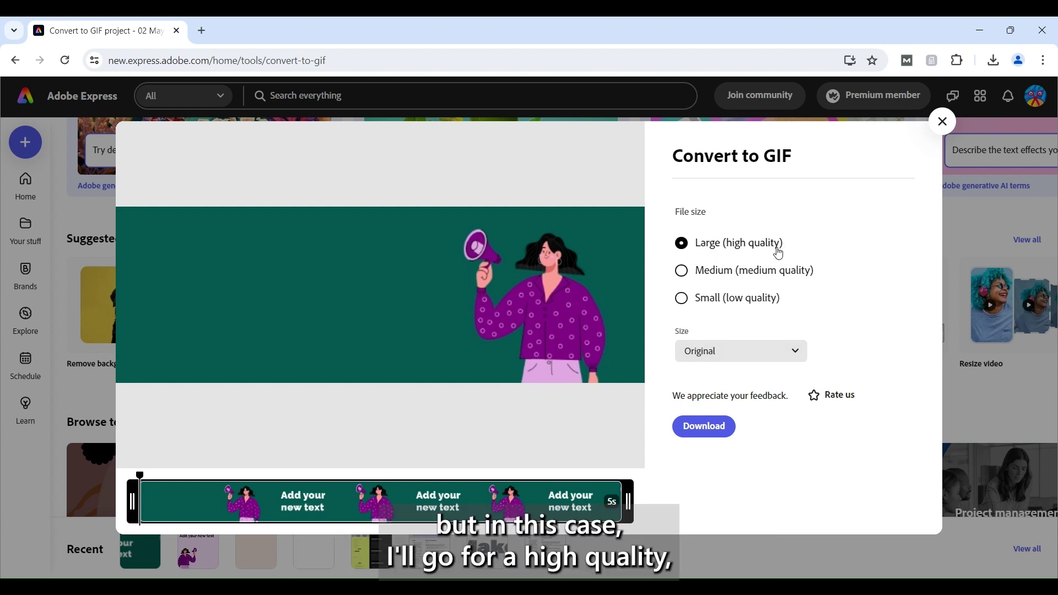
pyautogui.click(692, 429)
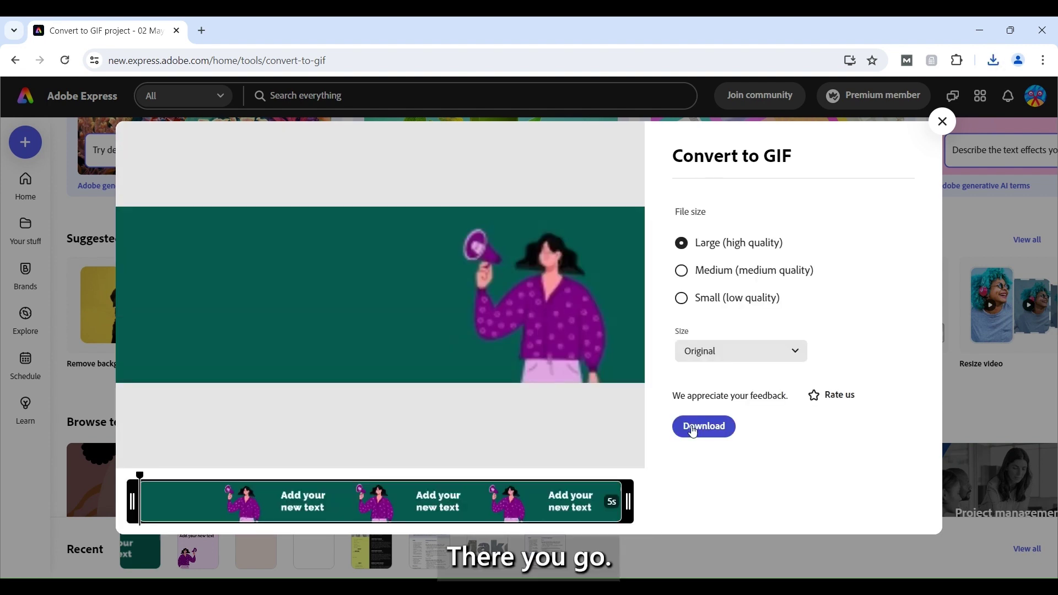
# Finish the GIF download and close the converter, back to the home page's quick actions.
pyautogui.click(693, 431)
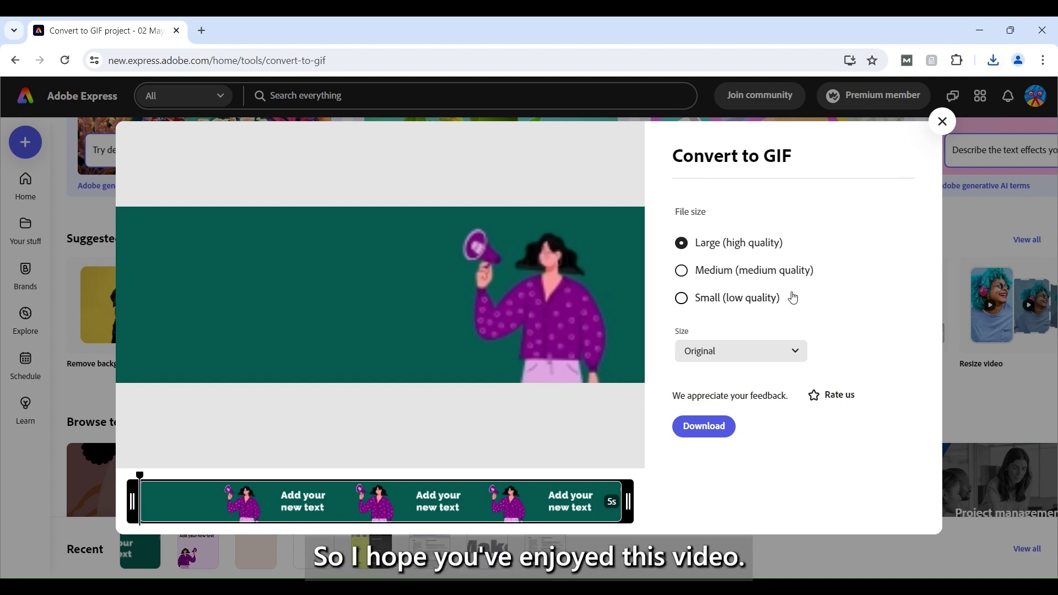
pyautogui.click(941, 121)
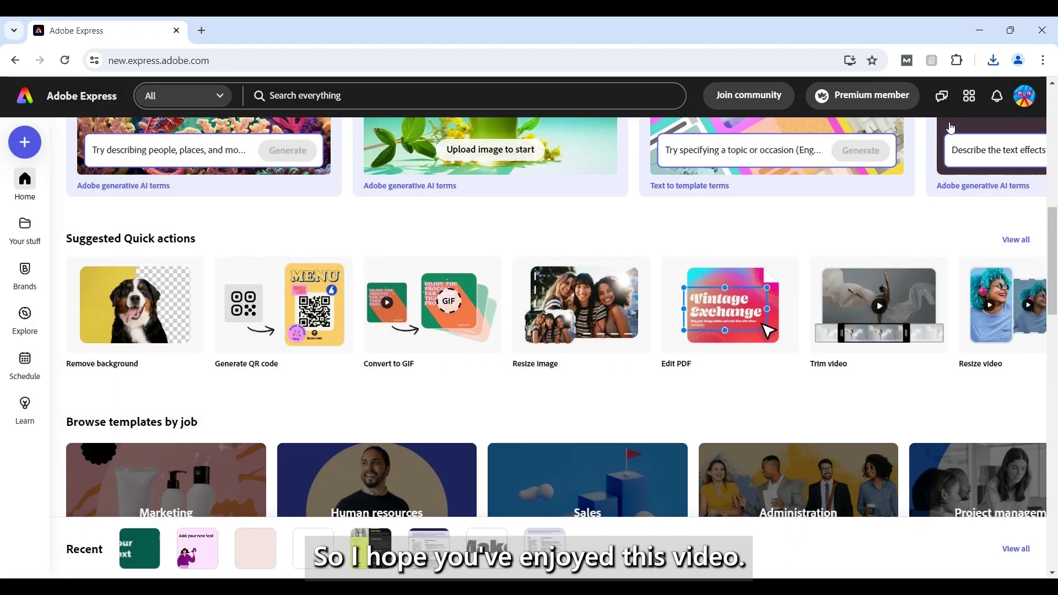